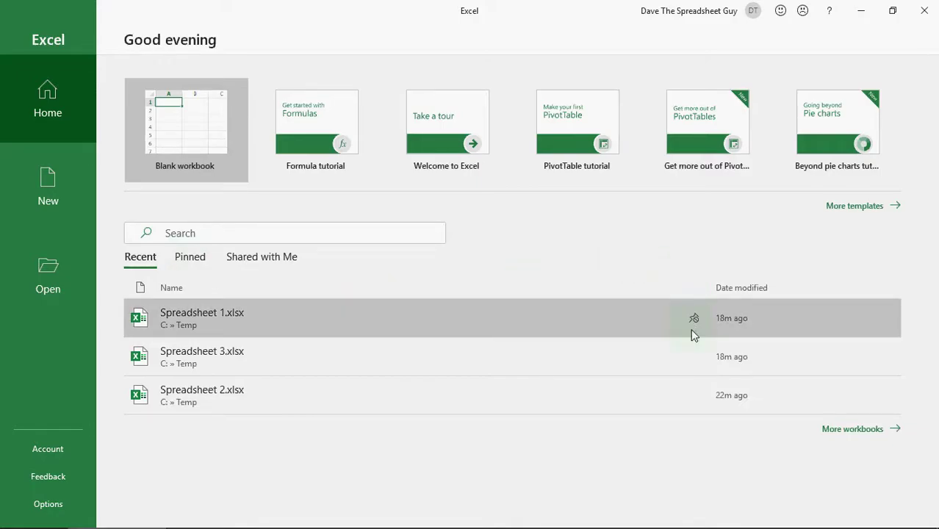
Examine the pinned and shared workbook lists, and browse the templates offered for new workbooks
{"action": "left_click", "coordinate": [190, 263]}
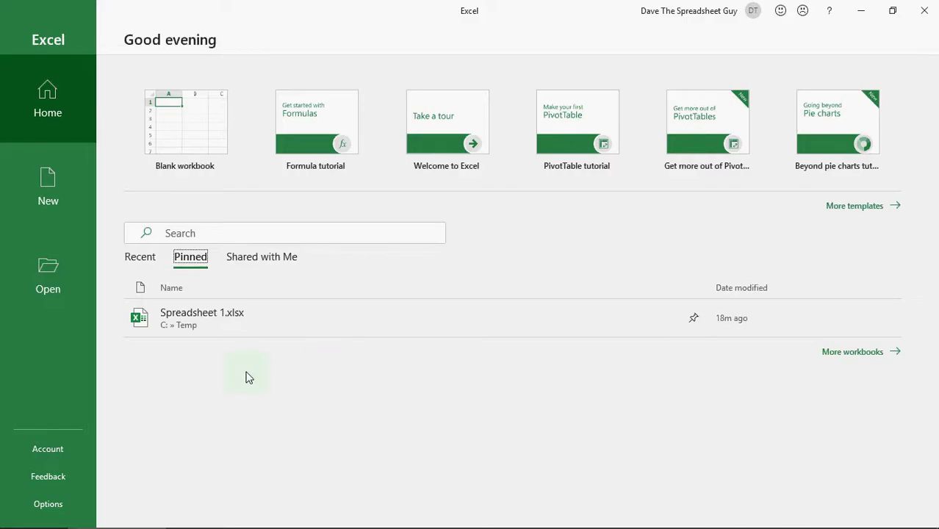
{"action": "left_click", "coordinate": [256, 261]}
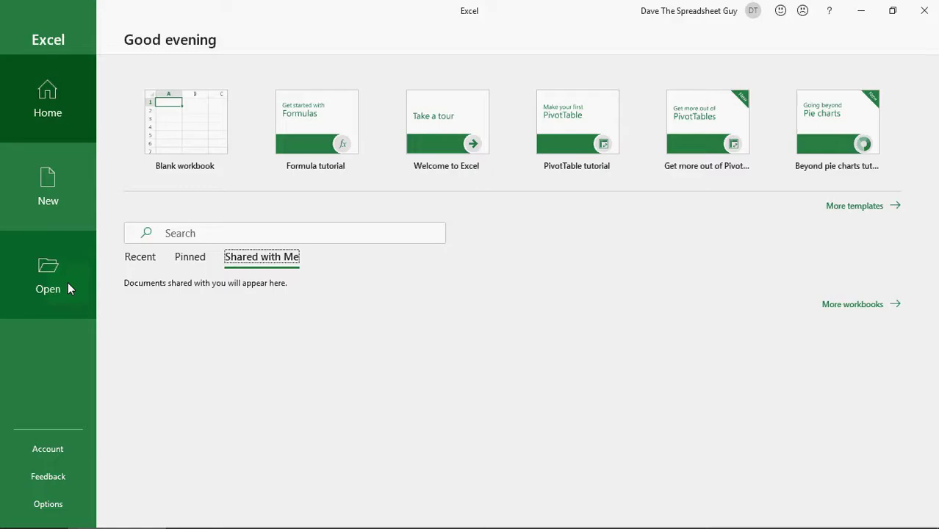
{"action": "left_click", "coordinate": [72, 191]}
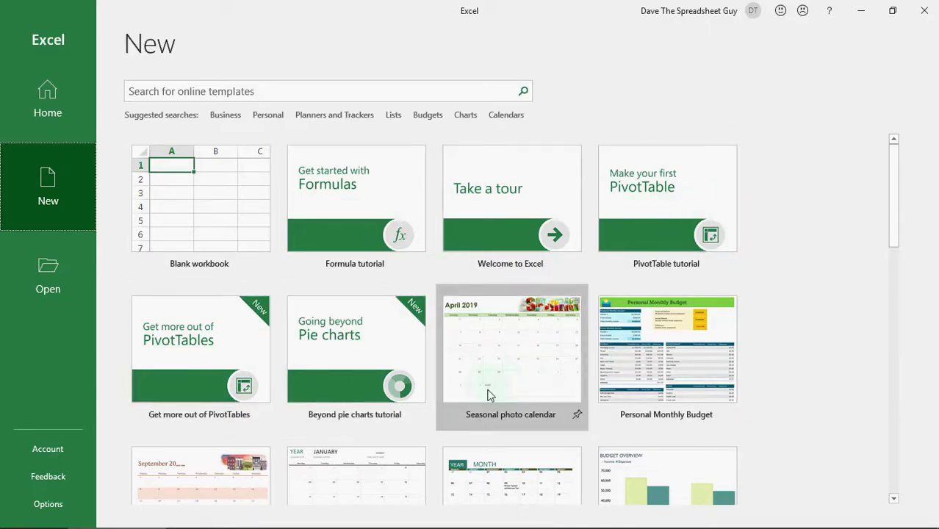
{"action": "scroll", "coordinate": [534, 356], "scroll_direction": "down", "scroll_amount": 5}
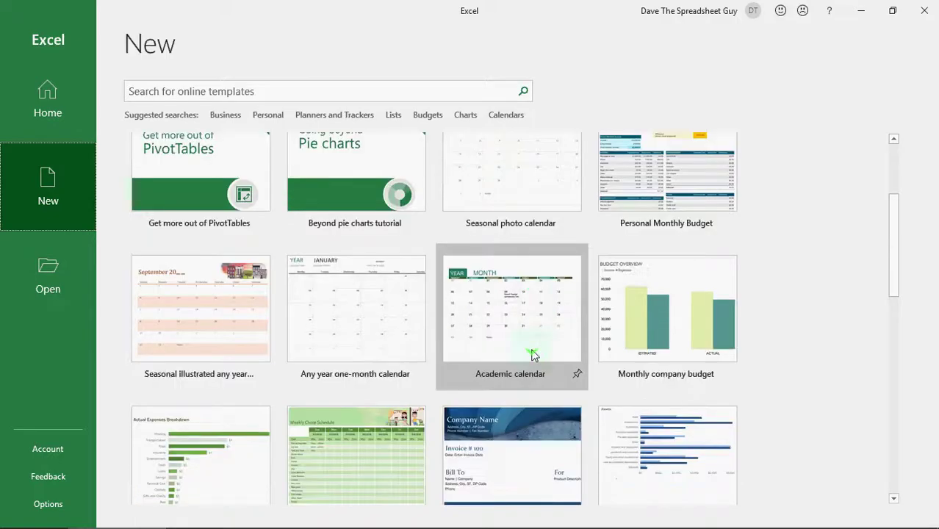
{"action": "scroll", "coordinate": [519, 440], "scroll_direction": "down", "scroll_amount": 1}
{"action": "scroll", "coordinate": [517, 432], "scroll_direction": "down", "scroll_amount": 12}
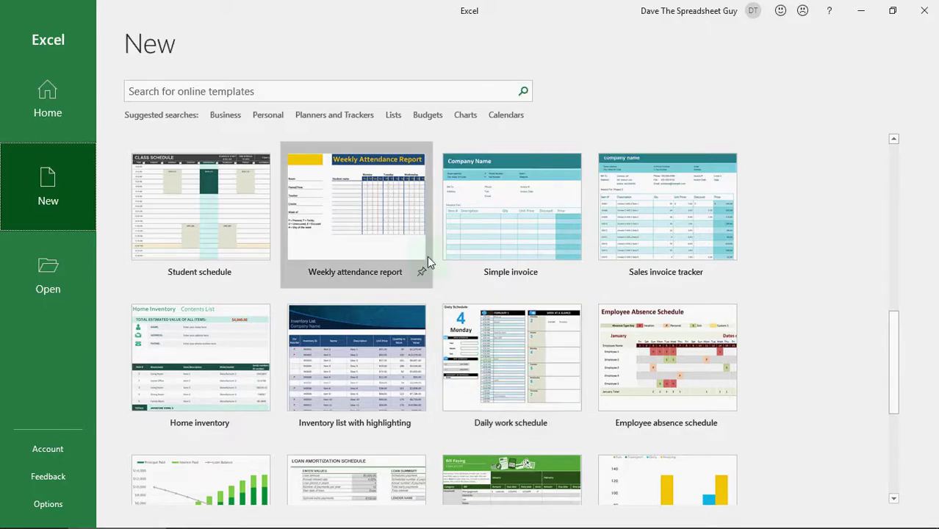
{"action": "scroll", "coordinate": [427, 256], "scroll_direction": "up", "scroll_amount": 5}
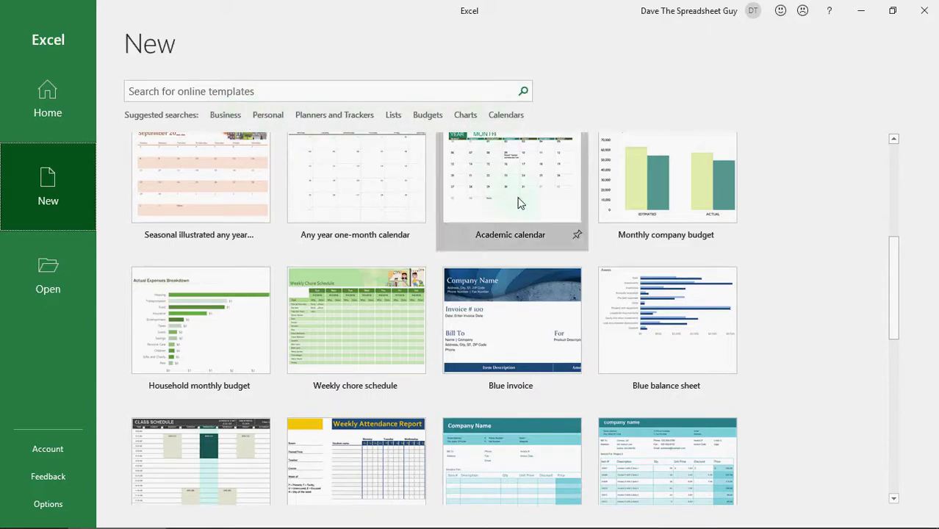
{"action": "scroll", "coordinate": [516, 202], "scroll_direction": "up", "scroll_amount": 5}
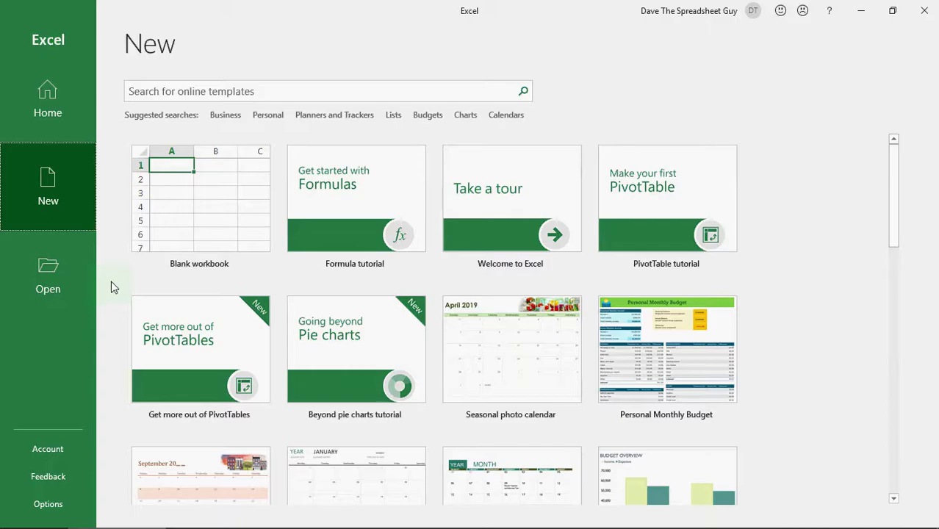
Create a blank workbook and add two more worksheets after Sheet1
{"action": "left_click", "coordinate": [205, 218]}
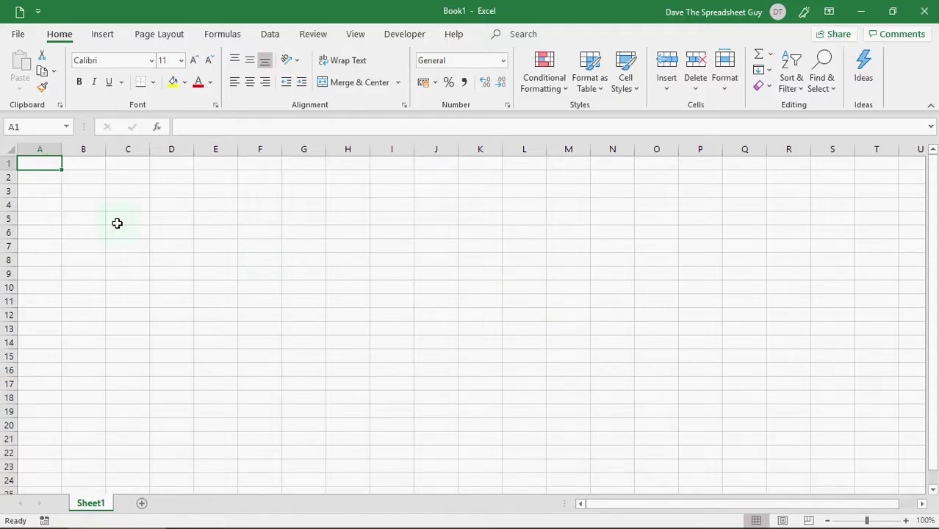
{"action": "left_click_drag", "start_coordinate": [35, 164], "coordinate": [891, 465]}
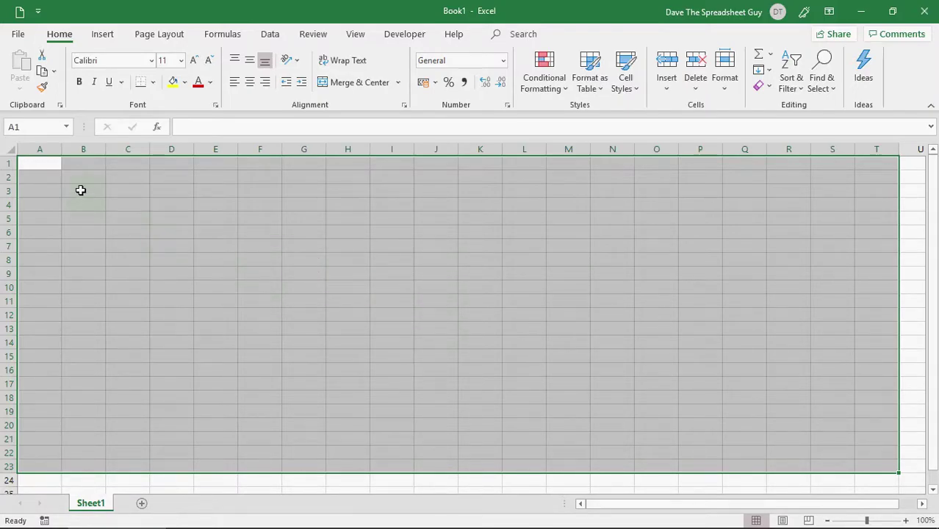
{"action": "left_click", "coordinate": [49, 164]}
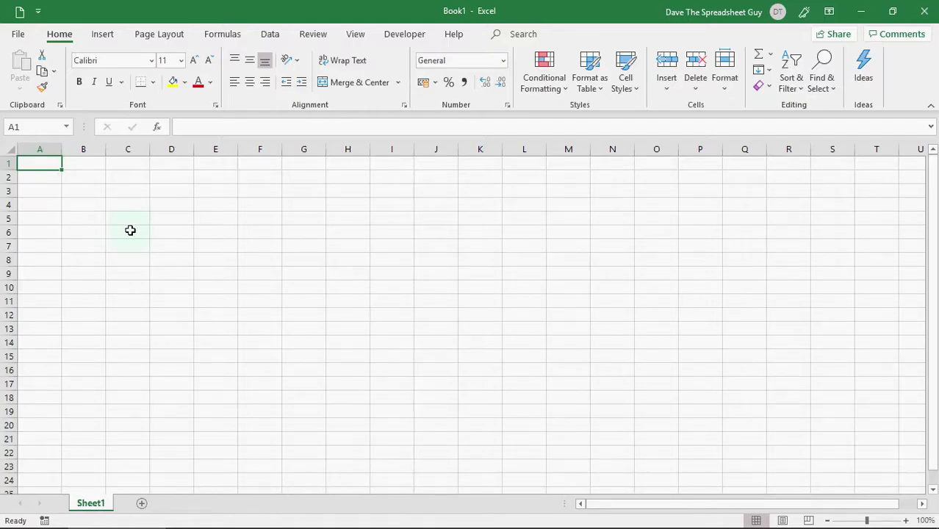
{"action": "left_click", "coordinate": [142, 505]}
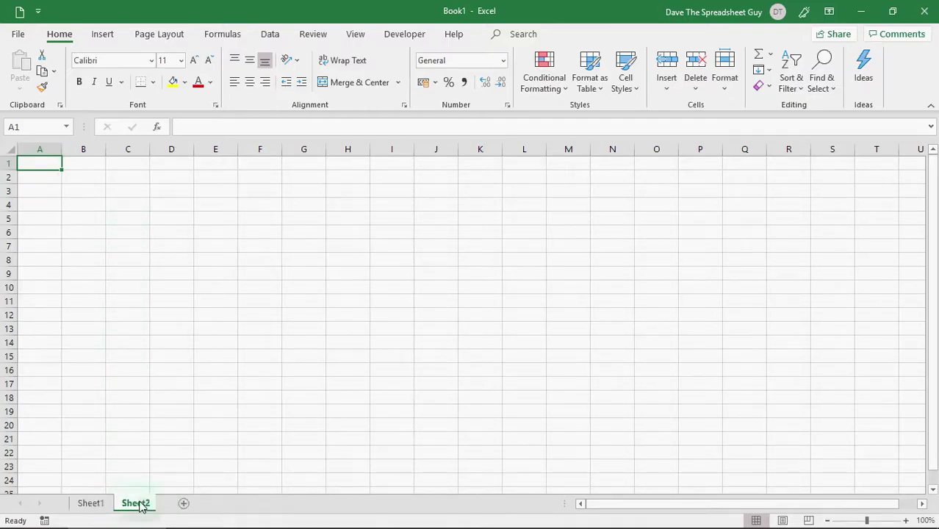
{"action": "left_click", "coordinate": [187, 504]}
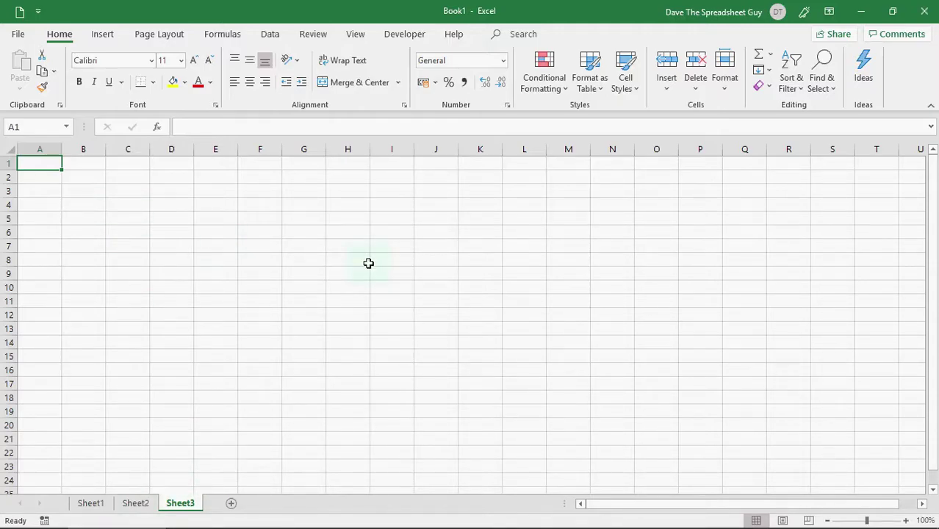
Select individual cells across Sheet3, such as B3, G7, B4, D8 and B5, to examine their cell references
{"action": "left_click", "coordinate": [74, 192]}
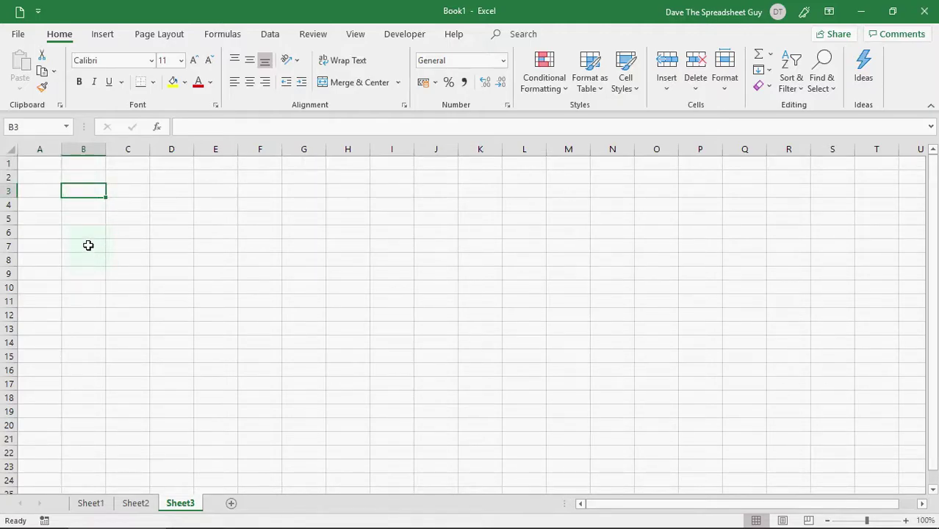
{"action": "left_click", "coordinate": [88, 245]}
{"action": "left_click", "coordinate": [176, 275]}
{"action": "left_click", "coordinate": [287, 241]}
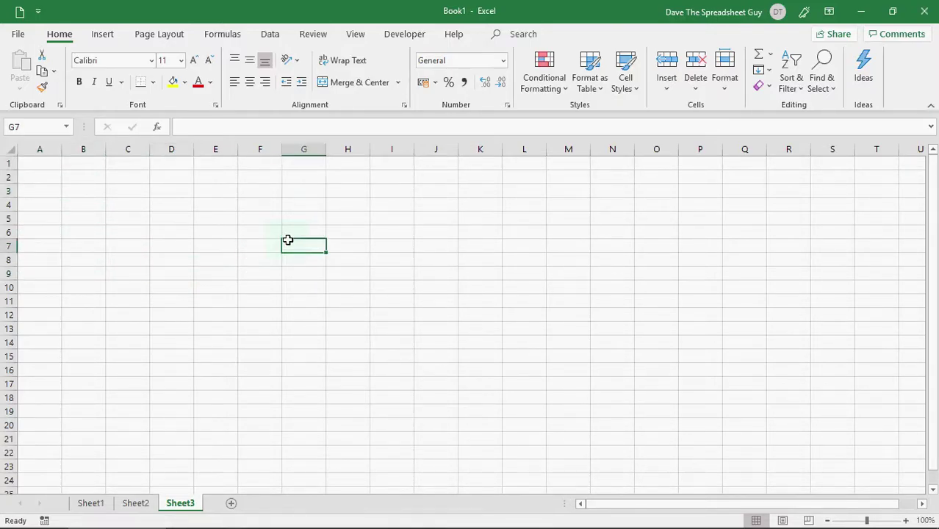
{"action": "left_click", "coordinate": [67, 200]}
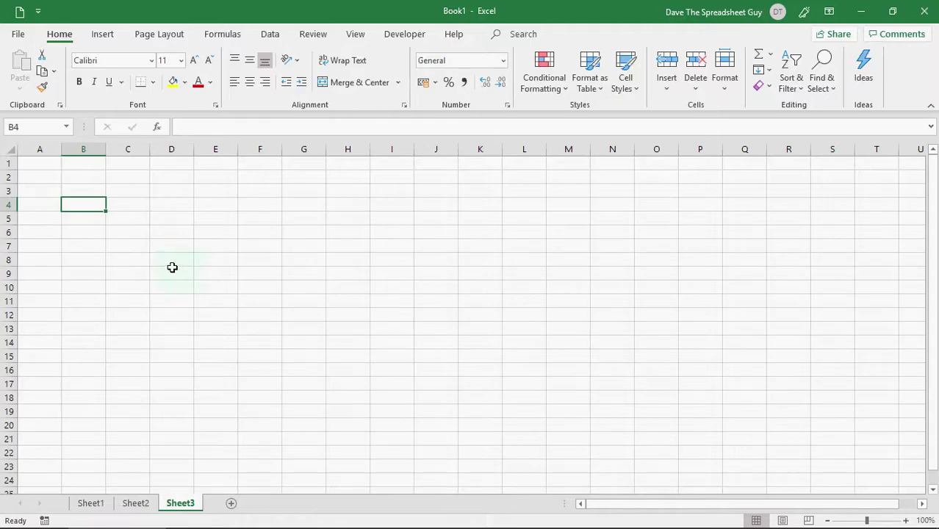
{"action": "left_click", "coordinate": [169, 262]}
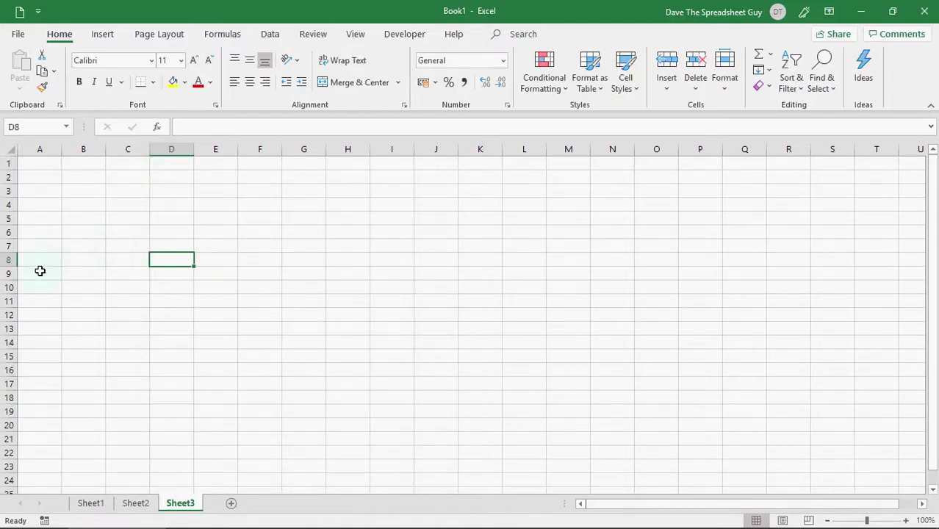
{"action": "left_click", "coordinate": [100, 217]}
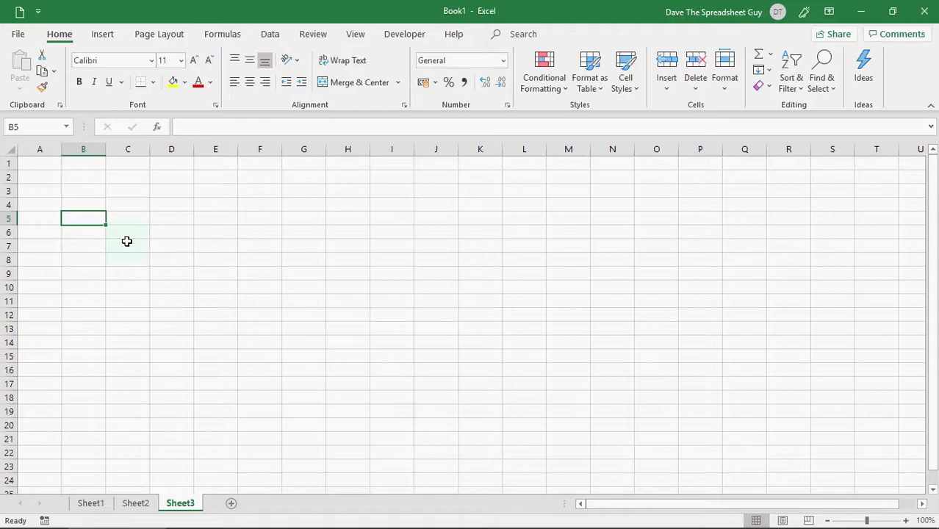
Jump from A1 to the last row of column A to check the sheet's row limit, and return to A1
{"action": "left_click", "coordinate": [40, 165]}
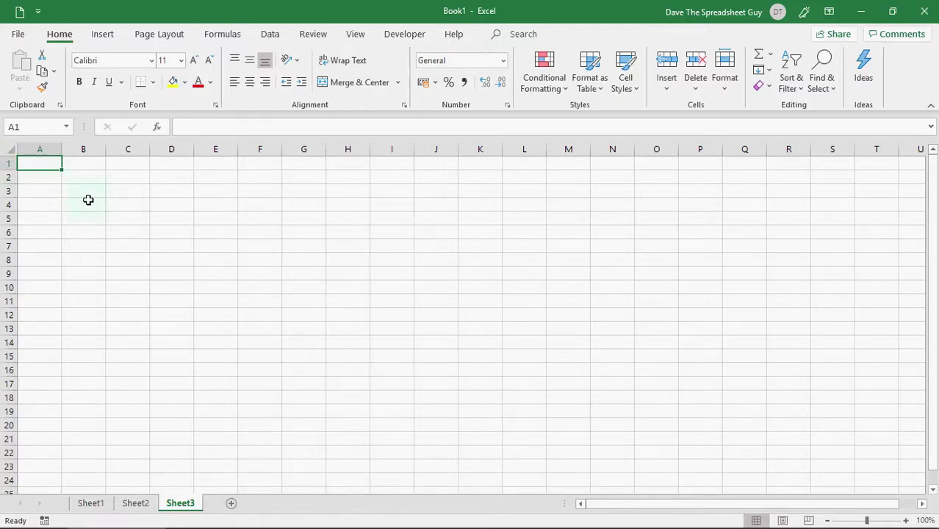
{"action": "key", "text": "ctrl+Down"}
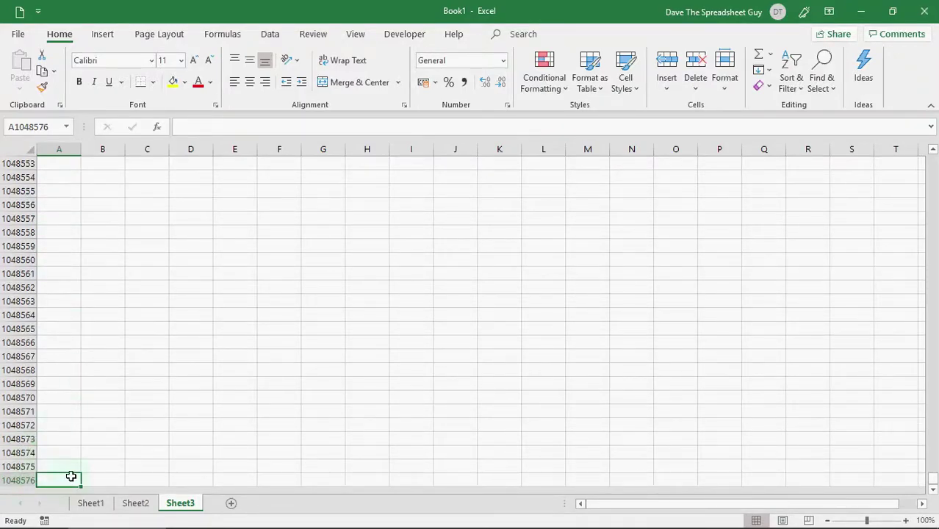
{"action": "key", "text": "ctrl+Up"}
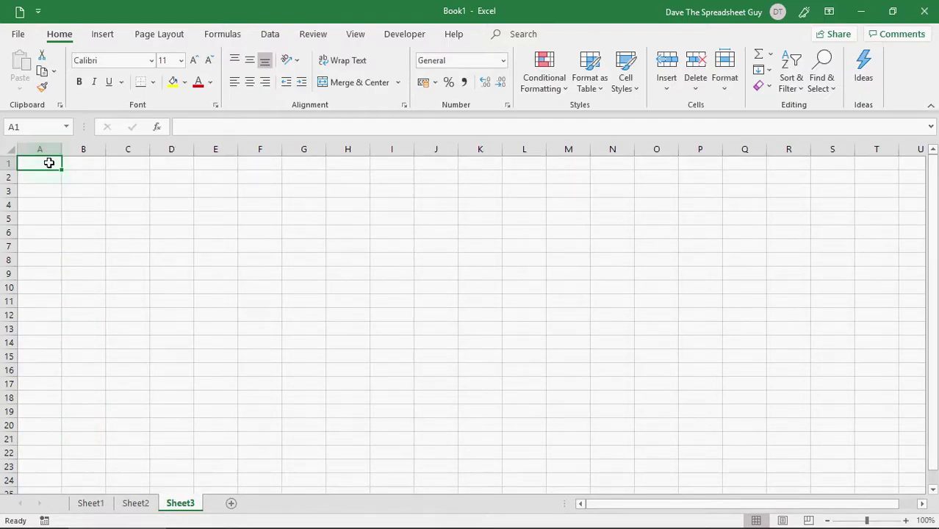
Examine the column lettering along row 1 beyond column Z and out to the sheet's last column, ending back at A1
{"action": "key", "text": "Right"}
{"action": "key", "text": "Right"}
{"action": "key", "text": "Right"}
{"action": "key", "text": "Right"}
{"action": "key", "text": "Right"}
{"action": "key", "text": "Right"}
{"action": "key", "text": "Right"}
{"action": "key", "text": "Right"}
{"action": "key", "text": "Right"}
{"action": "key", "text": "Right"}
{"action": "key", "text": "Right"}
{"action": "key", "text": "Right"}
{"action": "key", "text": "Right"}
{"action": "key", "text": "Right"}
{"action": "key", "text": "Right"}
{"action": "key", "text": "Right"}
{"action": "key", "text": "Right"}
{"action": "key", "text": "Right"}
{"action": "key", "text": "Right"}
{"action": "key", "text": "Right"}
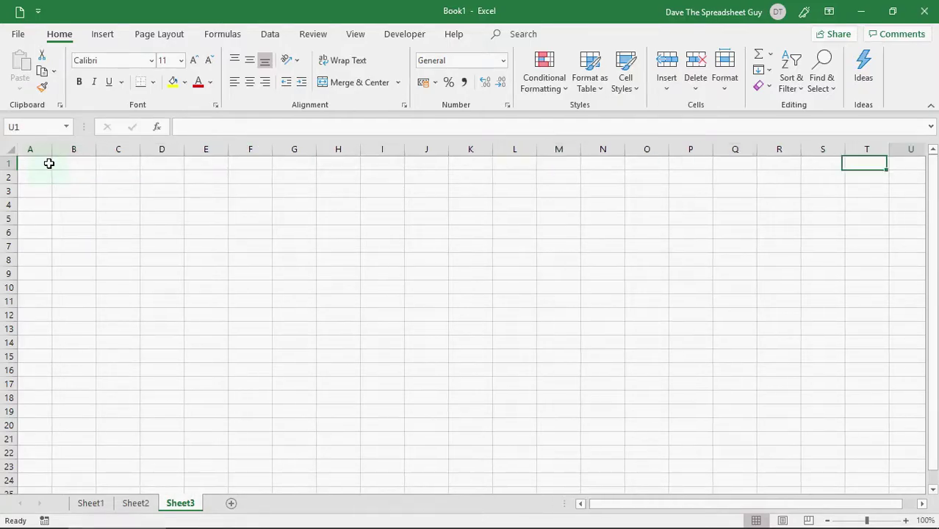
{"action": "key", "text": "Right"}
{"action": "key", "text": "Right"}
{"action": "key", "text": "Right"}
{"action": "key", "text": "Right"}
{"action": "key", "text": "Left"}
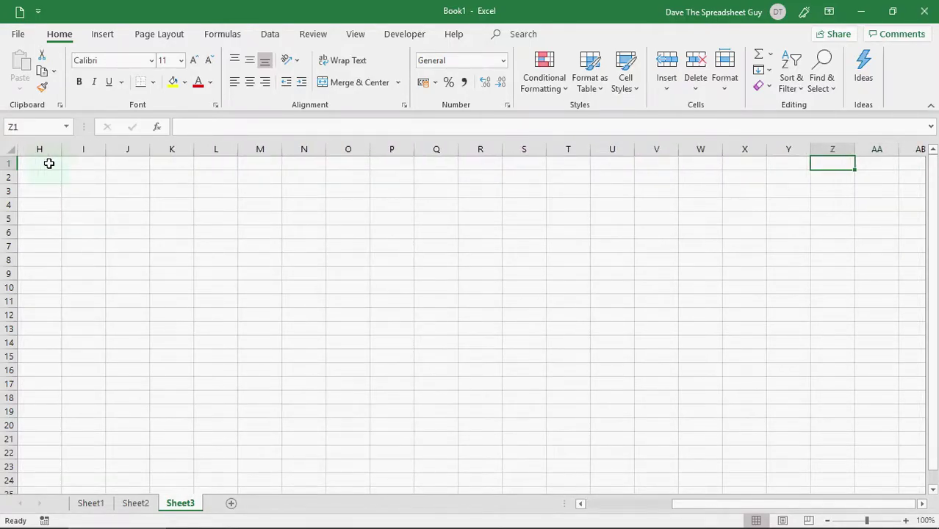
{"action": "key", "text": "Right"}
{"action": "key", "text": "Right"}
{"action": "key", "text": "Right"}
{"action": "key", "text": "Right"}
{"action": "key", "text": "Right"}
{"action": "key", "text": "Right"}
{"action": "key", "text": "Right"}
{"action": "key", "text": "Right"}
{"action": "key", "text": "Right"}
{"action": "key", "text": "Right"}
{"action": "key", "text": "Right"}
{"action": "key", "text": "Right"}
{"action": "key", "text": "Right"}
{"action": "key", "text": "Right"}
{"action": "key", "text": "Right"}
{"action": "key", "text": "Right"}
{"action": "key", "text": "Right"}
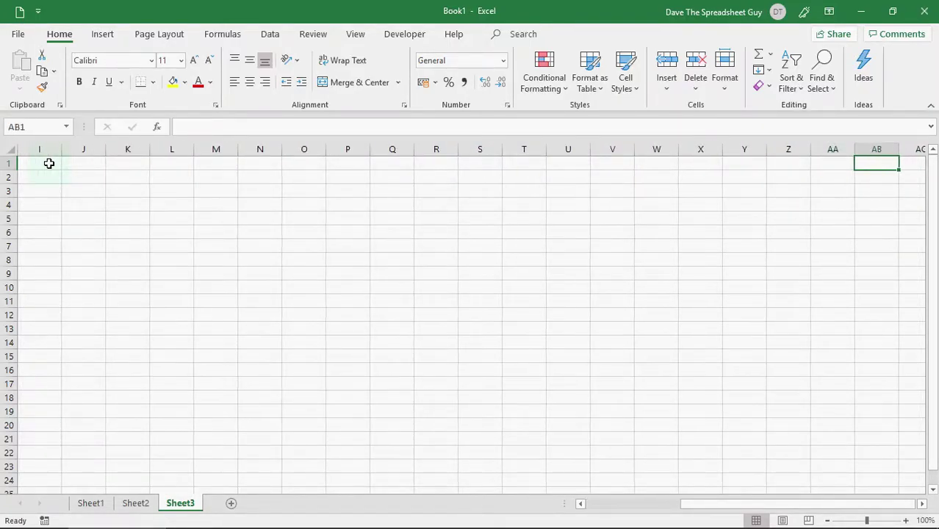
{"action": "key", "text": "Right"}
{"action": "key", "text": "Right"}
{"action": "key", "text": "Right"}
{"action": "key", "text": "Right"}
{"action": "key", "text": "Right"}
{"action": "key", "text": "Right"}
{"action": "key", "text": "Right"}
{"action": "key", "text": "Right"}
{"action": "key", "text": "Right"}
{"action": "key", "text": "Right"}
{"action": "key", "text": "Right"}
{"action": "key", "text": "Right"}
{"action": "key", "text": "Right"}
{"action": "key", "text": "Right"}
{"action": "key", "text": "Right"}
{"action": "key", "text": "Right"}
{"action": "key", "text": "Right"}
{"action": "key", "text": "Right"}
{"action": "key", "text": "Right"}
{"action": "key", "text": "Right"}
{"action": "key", "text": "Right"}
{"action": "key", "text": "Right"}
{"action": "key", "text": "Left"}
{"action": "key", "text": "Left"}
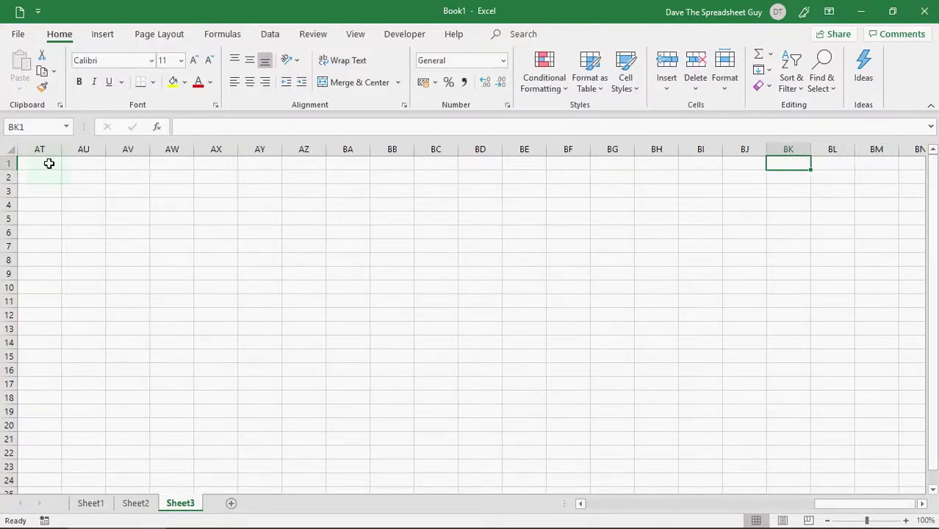
{"action": "key", "text": "Left"}
{"action": "key", "text": "Left"}
{"action": "key", "text": "Left"}
{"action": "key", "text": "Left"}
{"action": "key", "text": "Left"}
{"action": "key", "text": "Left"}
{"action": "key", "text": "Left"}
{"action": "key", "text": "Left"}
{"action": "key", "text": "Left"}
{"action": "key", "text": "Left"}
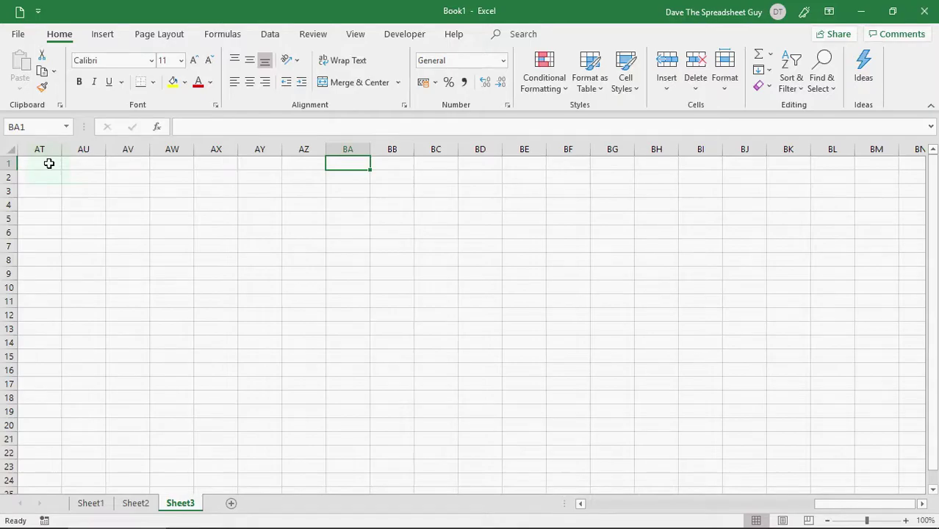
{"action": "key", "text": "ctrl+Right"}
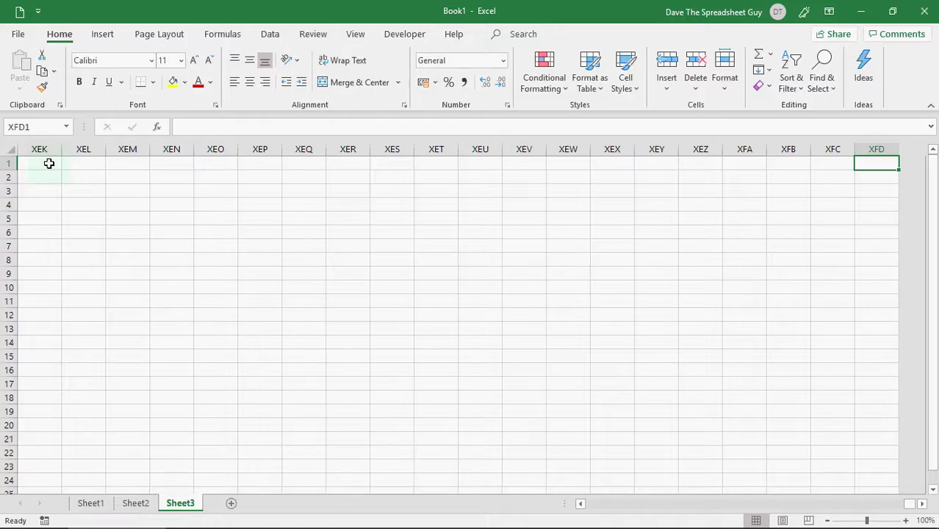
{"action": "key", "text": "ctrl+Left"}
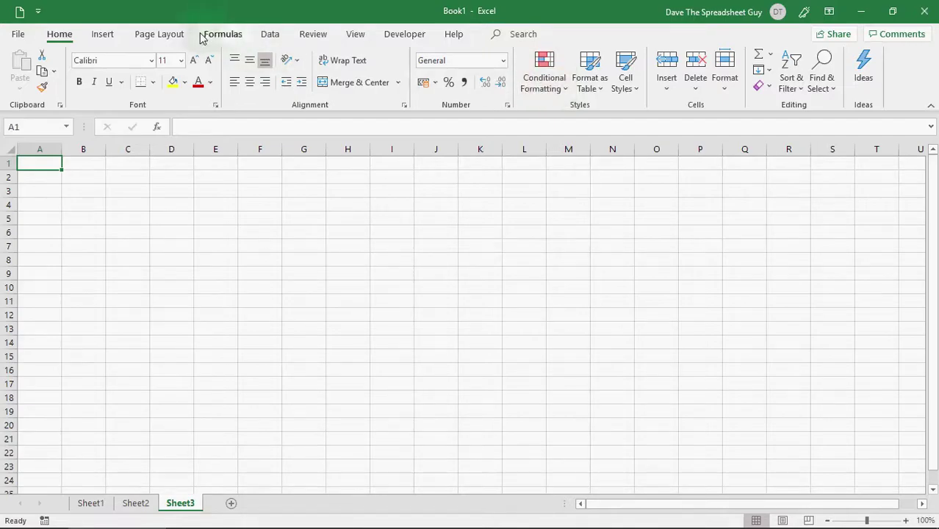
View the workbook's Info page with its file commands and return to the worksheet
{"action": "left_click", "coordinate": [32, 34]}
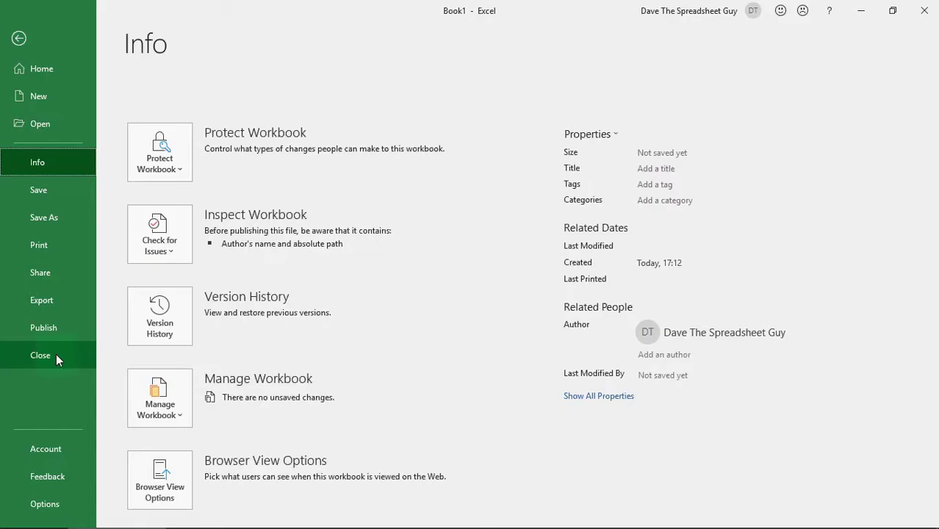
{"action": "left_click", "coordinate": [20, 39]}
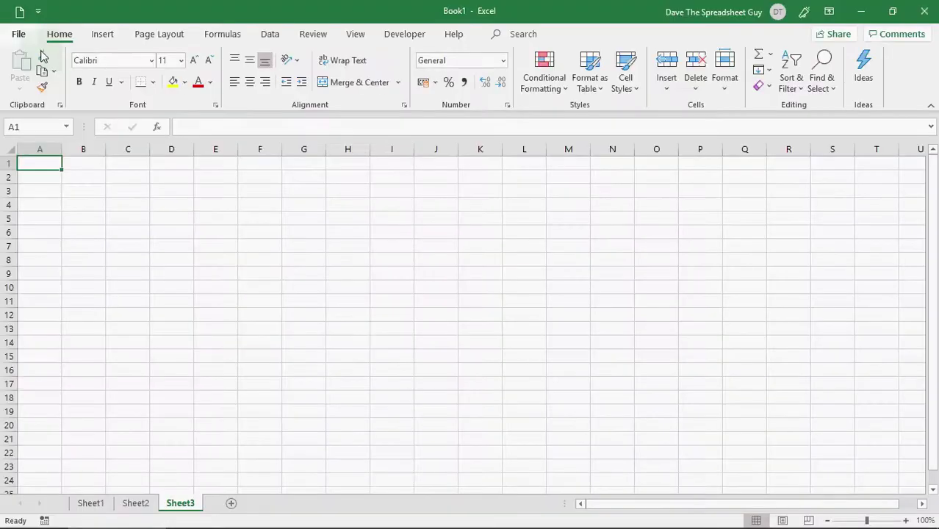
Add the Open, Save, and Print Preview and Print commands to the Quick Access Toolbar
{"action": "left_click", "coordinate": [38, 12]}
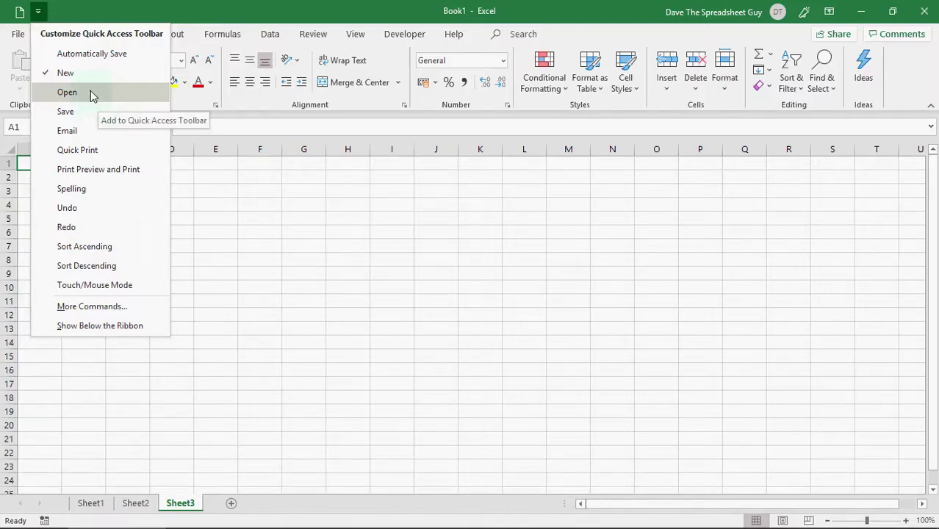
{"action": "left_click", "coordinate": [69, 99]}
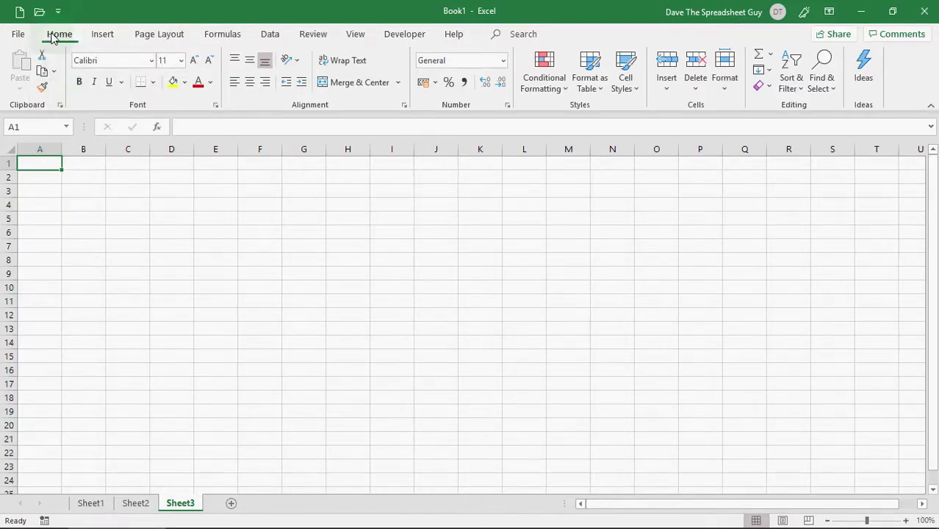
{"action": "left_click", "coordinate": [58, 11]}
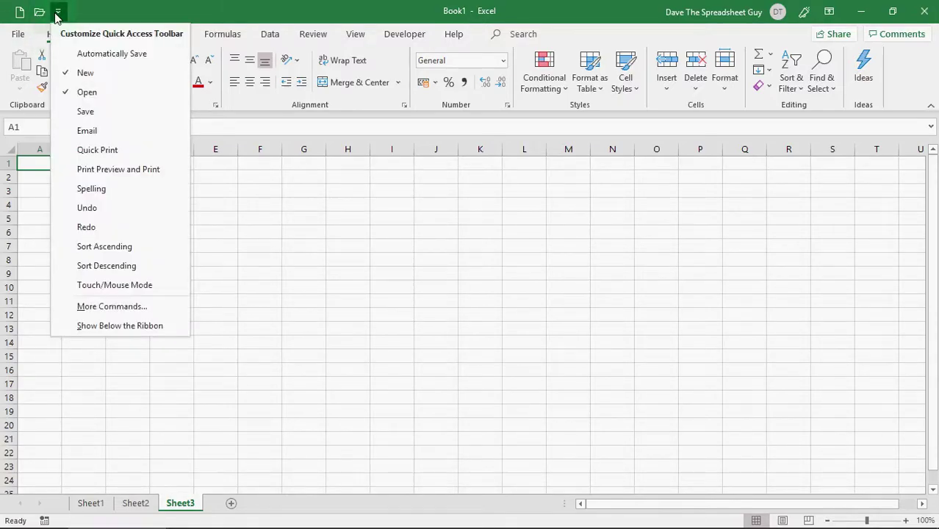
{"action": "left_click", "coordinate": [87, 114]}
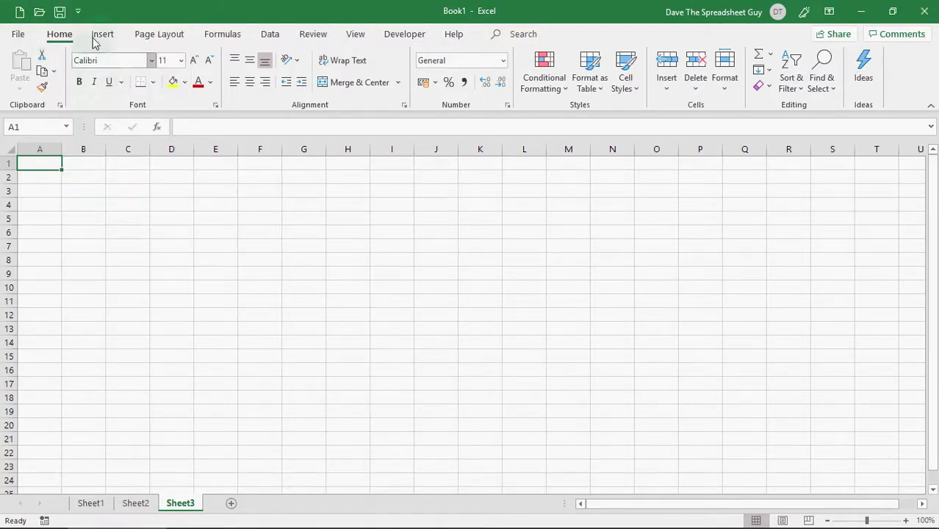
{"action": "left_click", "coordinate": [76, 12]}
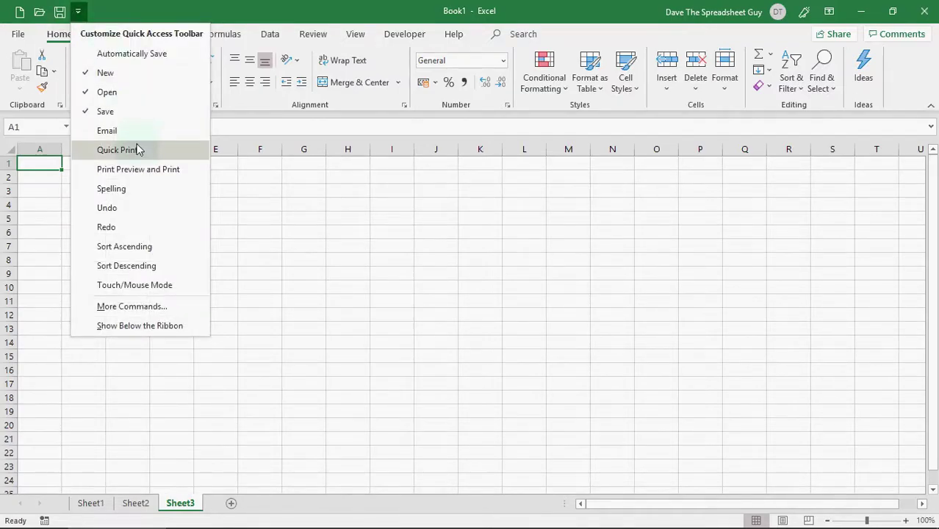
{"action": "left_click", "coordinate": [134, 171]}
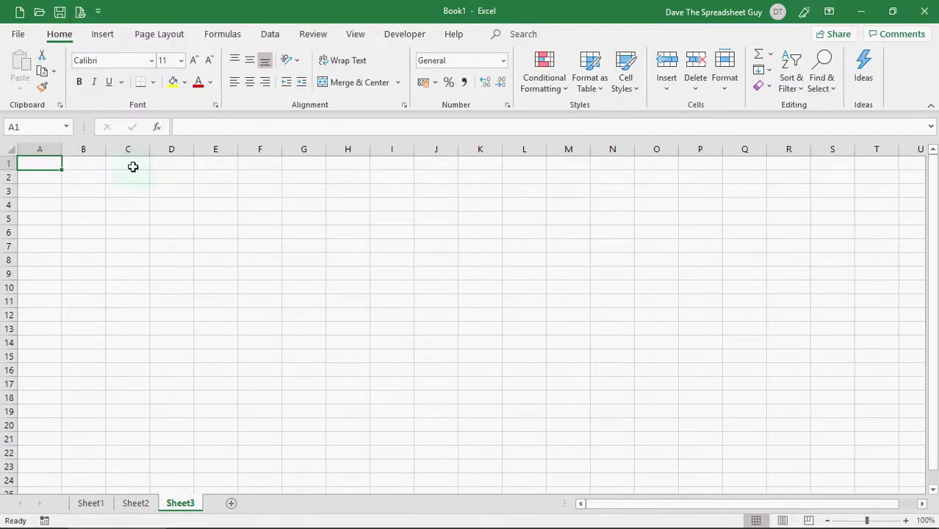
Add the Automatically Save command and, from the popular commands in Excel Options, Format Painter to the Quick Access Toolbar
{"action": "left_click", "coordinate": [98, 13]}
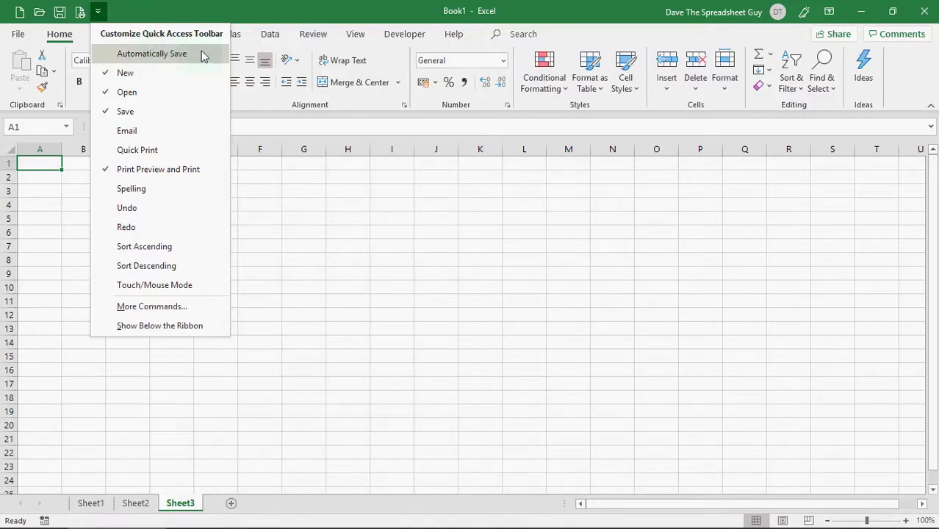
{"action": "left_click", "coordinate": [150, 54]}
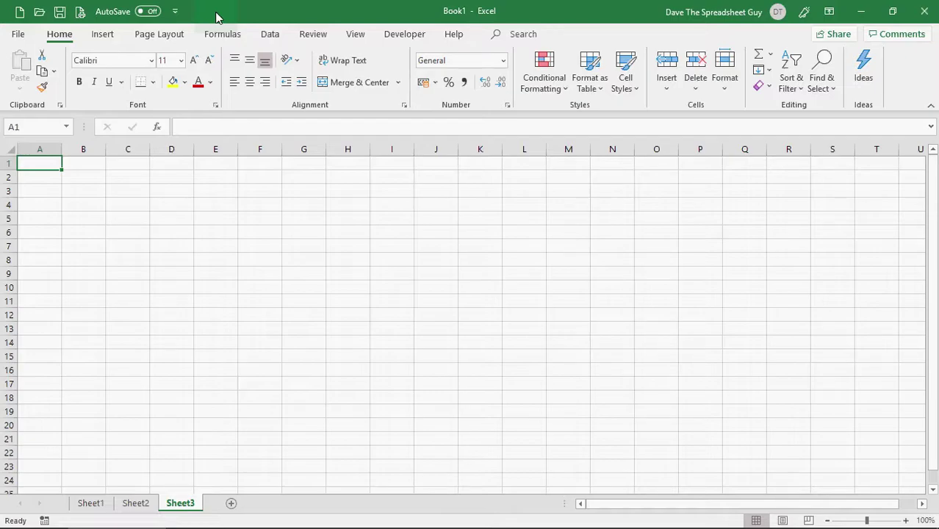
{"action": "left_click", "coordinate": [176, 13]}
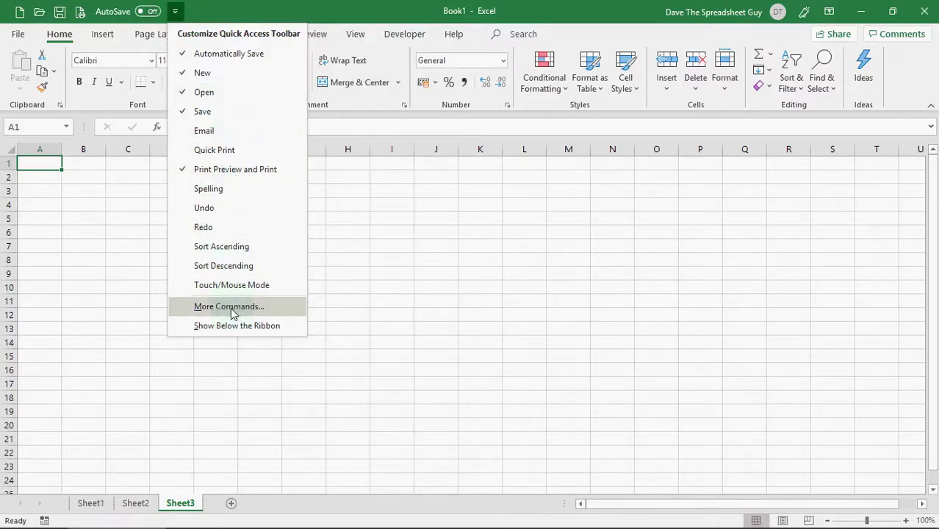
{"action": "left_click", "coordinate": [279, 307]}
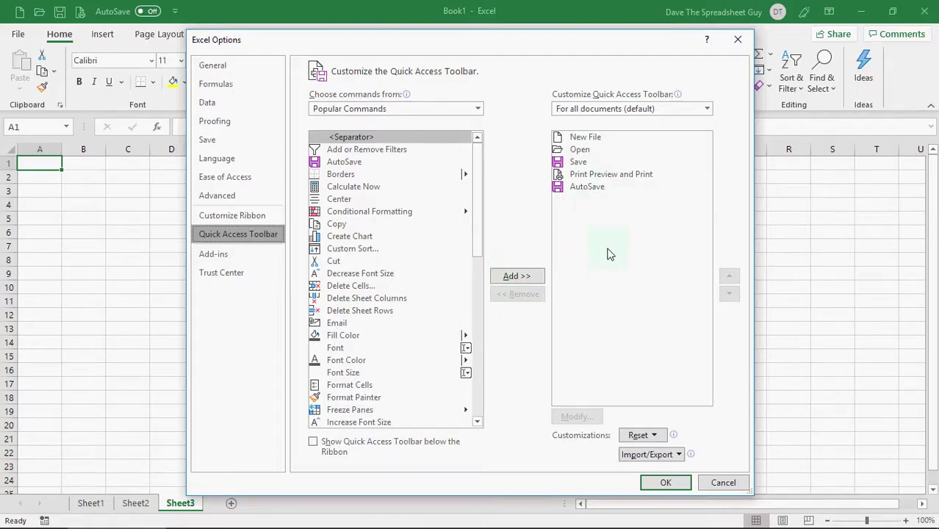
{"action": "left_click", "coordinate": [369, 398]}
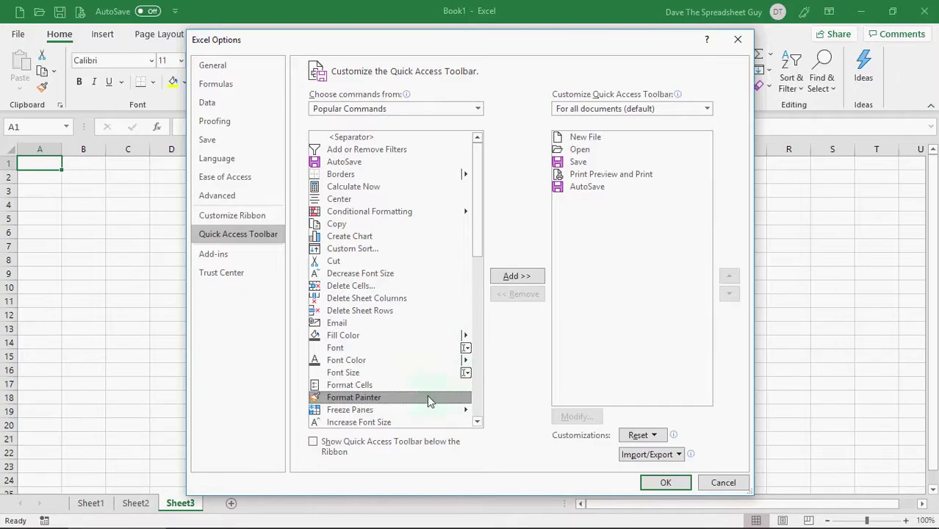
{"action": "left_click", "coordinate": [514, 277]}
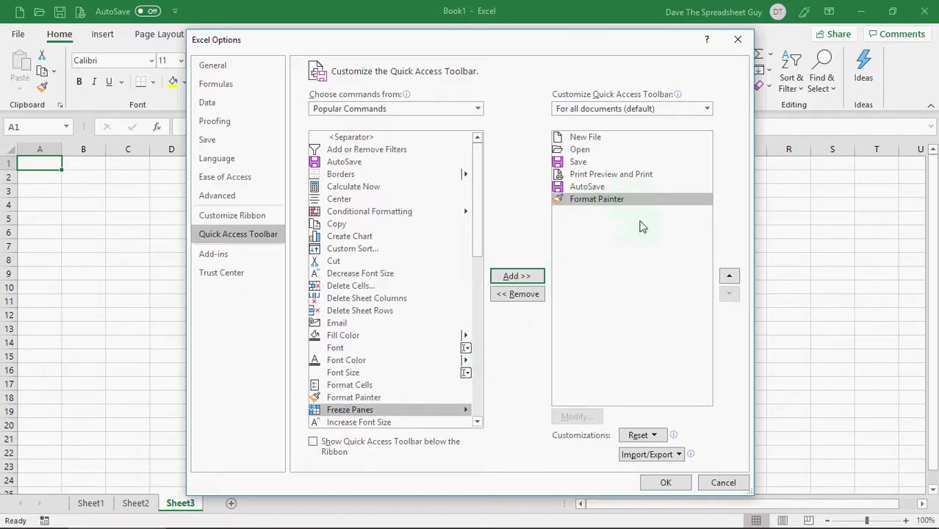
{"action": "left_click", "coordinate": [660, 482]}
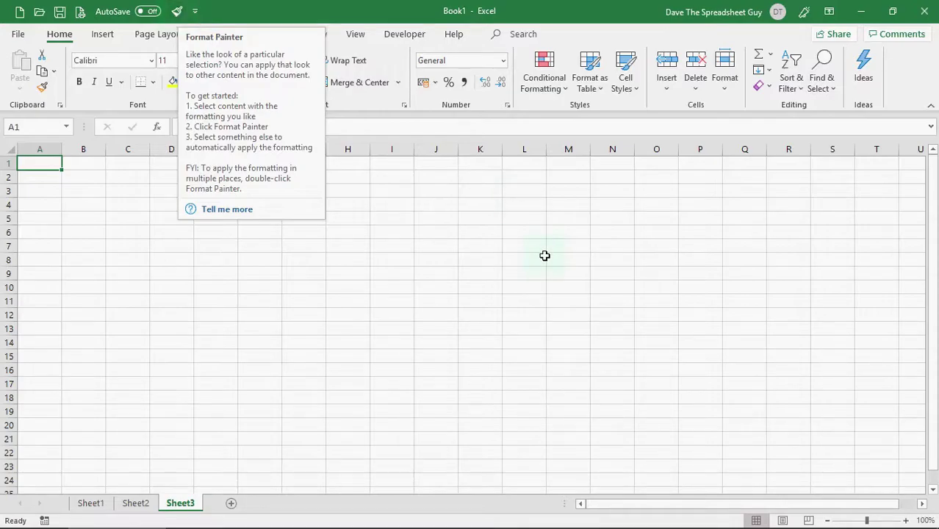
{"action": "left_click", "coordinate": [463, 284]}
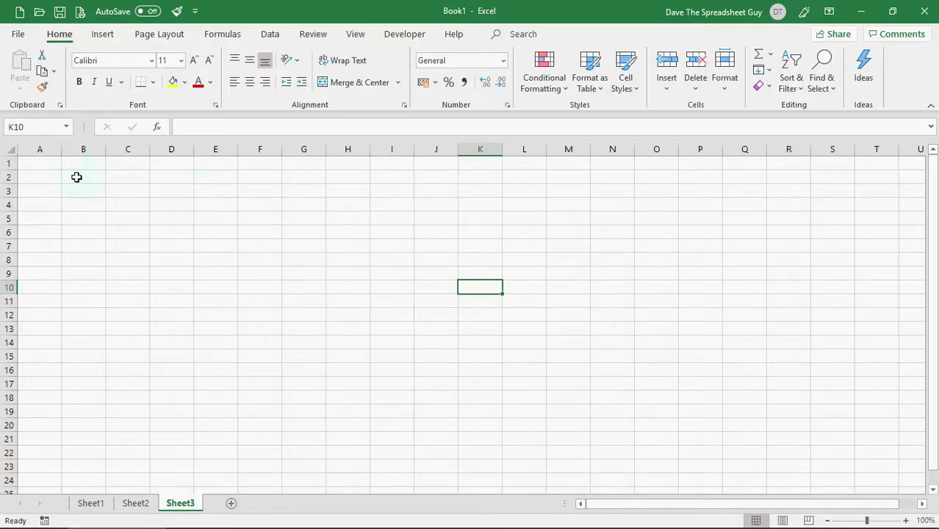
{"action": "left_click", "coordinate": [38, 166]}
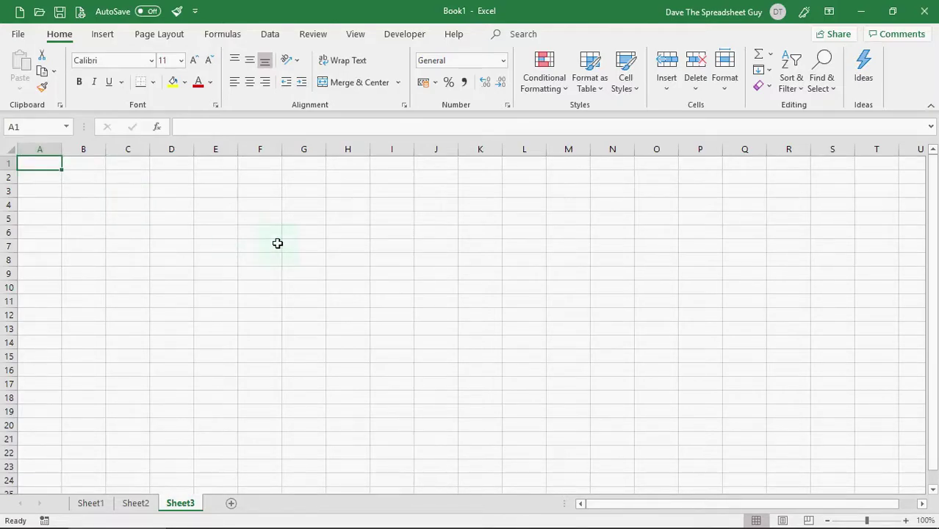